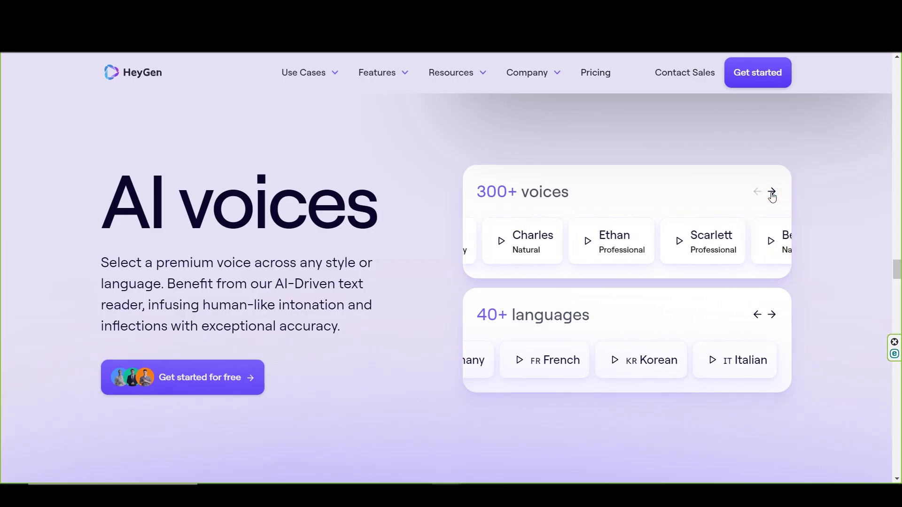
Step: Bring more sample voices into view on the HeyGen AI voices page
left_click(773, 192)
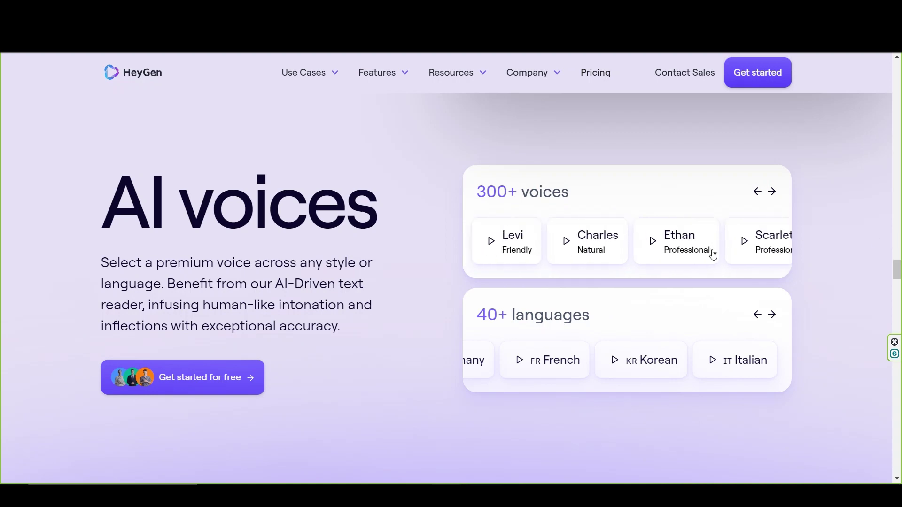
scroll(394, 280, "down", 3)
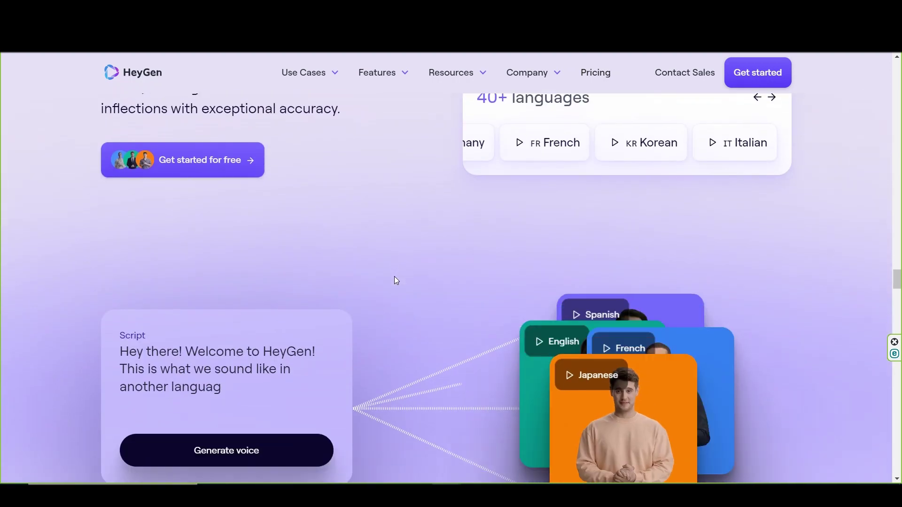
scroll(394, 280, "down", 2)
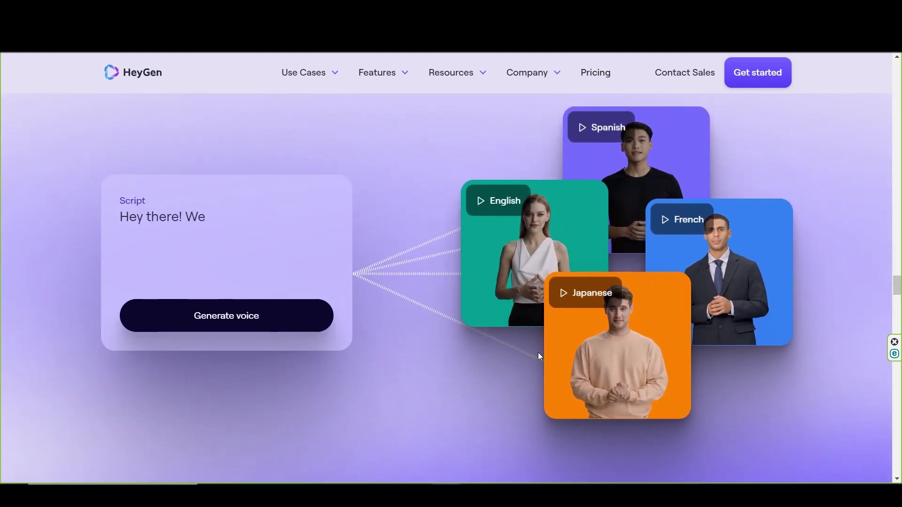
scroll(409, 381, "down", 2)
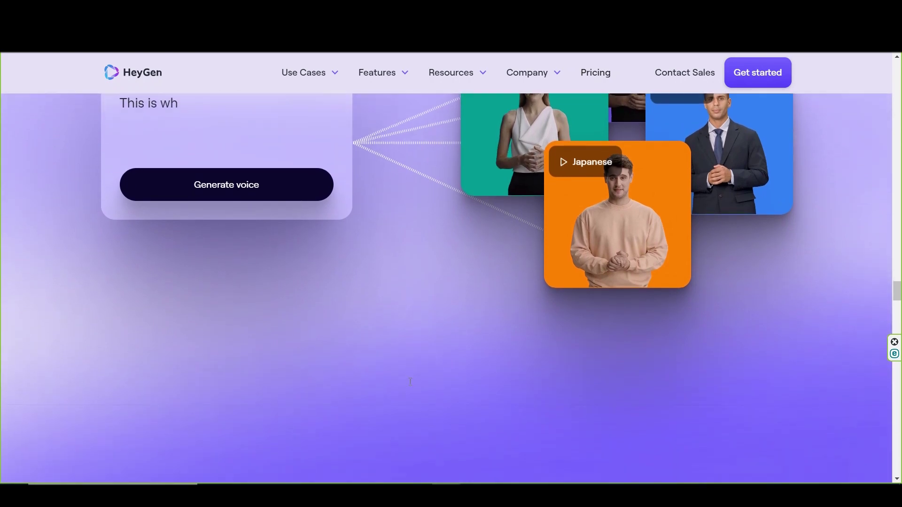
scroll(409, 382, "down", 5)
scroll(453, 335, "down", 1)
scroll(455, 333, "down", 2)
scroll(454, 332, "down", 1)
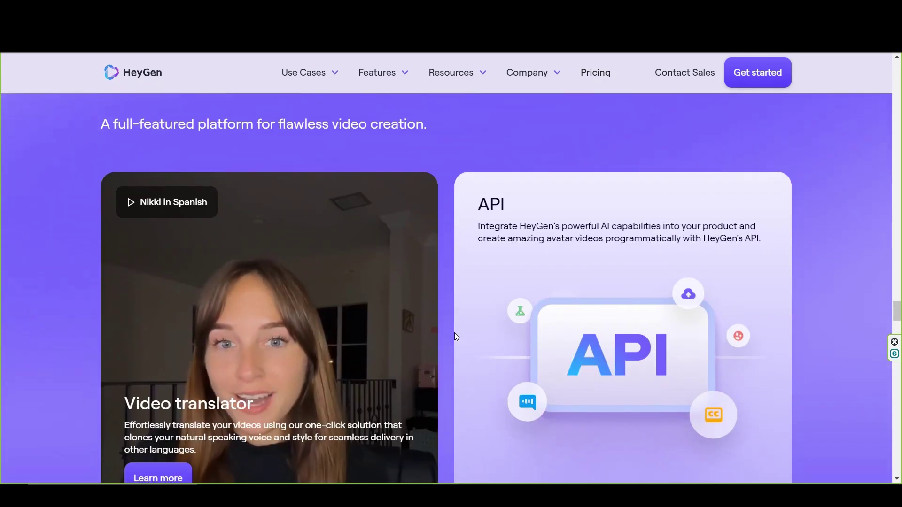
scroll(455, 333, "down", 1)
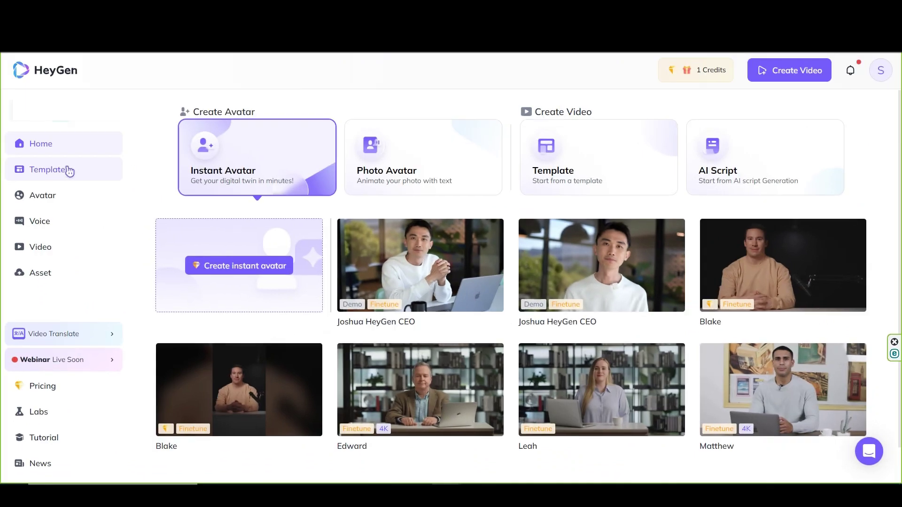
Step: Browse the template gallery and preview the Welcome to HeyGen! template
left_click(65, 170)
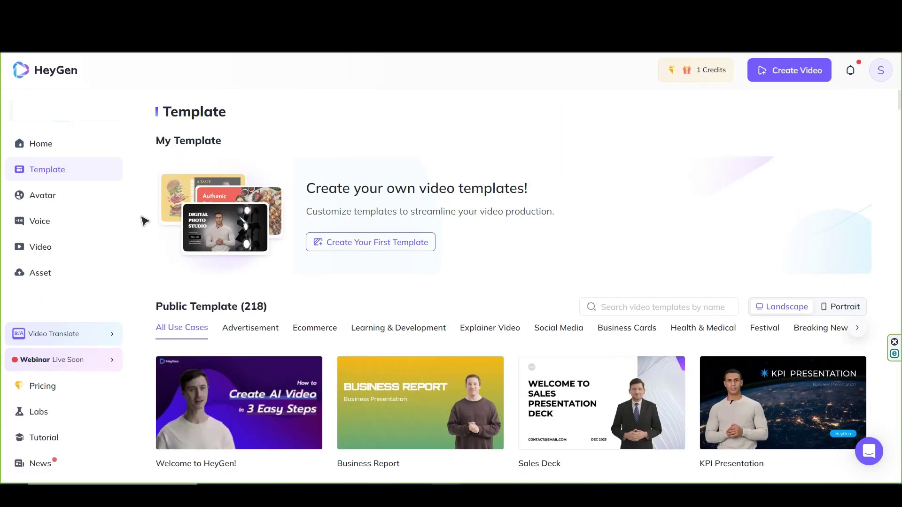
scroll(142, 224, "down", 2)
scroll(143, 224, "down", 1)
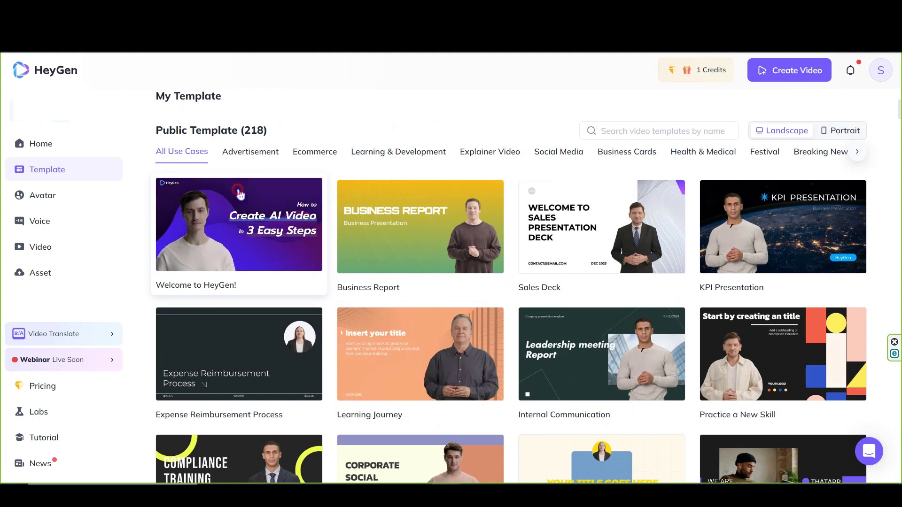
left_click(239, 194)
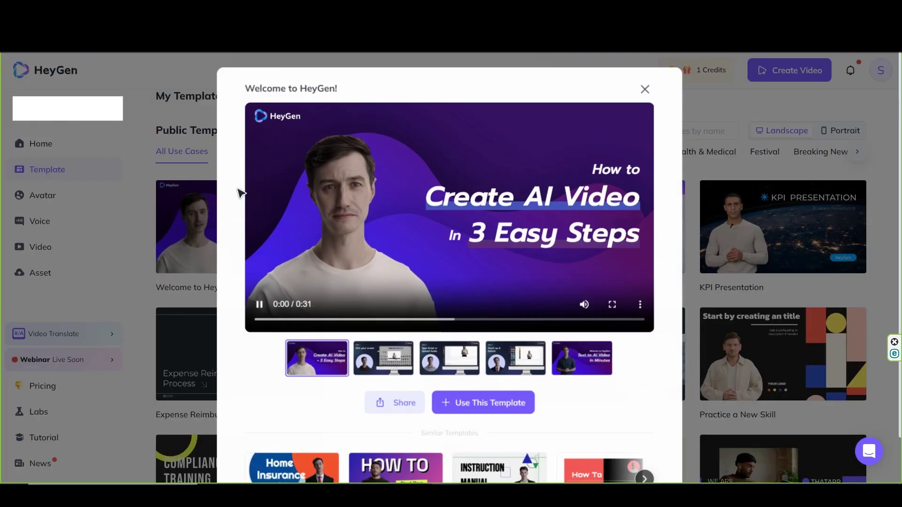
Step: Start a video from the template, then click into and out of the avatar's script
left_click(469, 407)
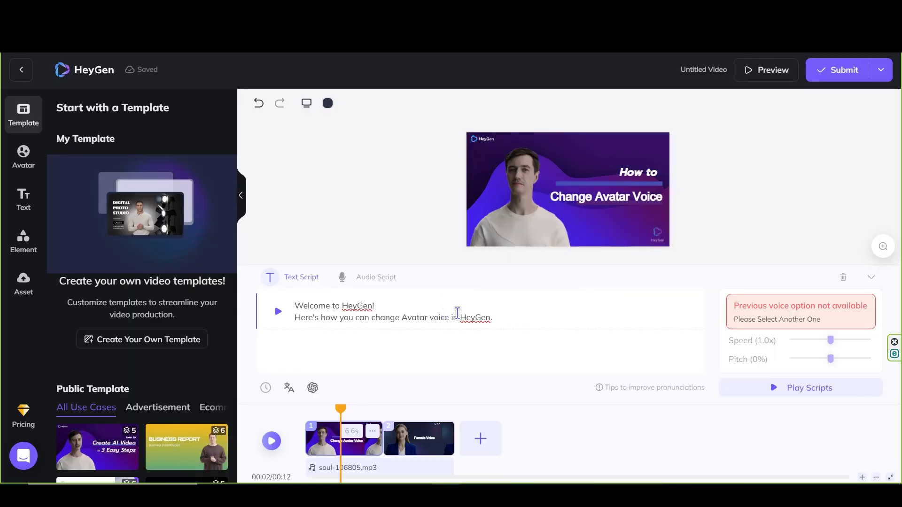
left_click(558, 312)
left_click(279, 317)
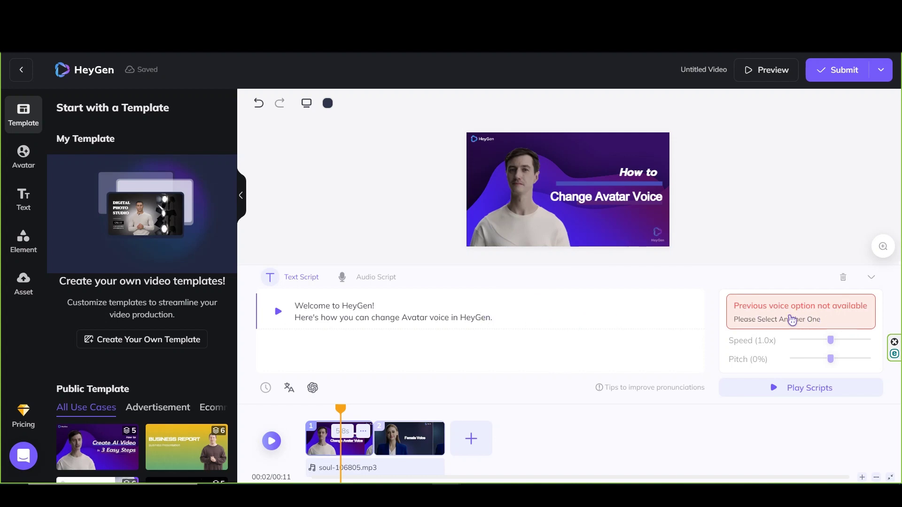
left_click(828, 314)
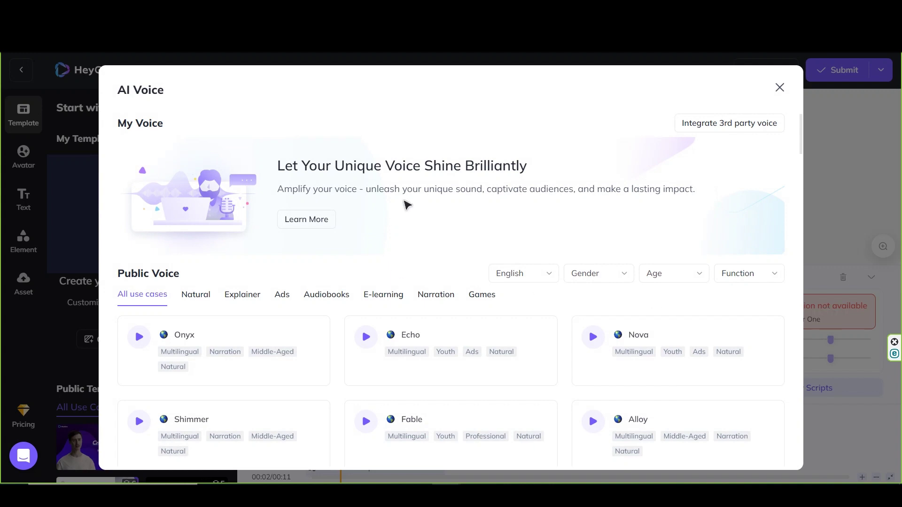
left_click(525, 274)
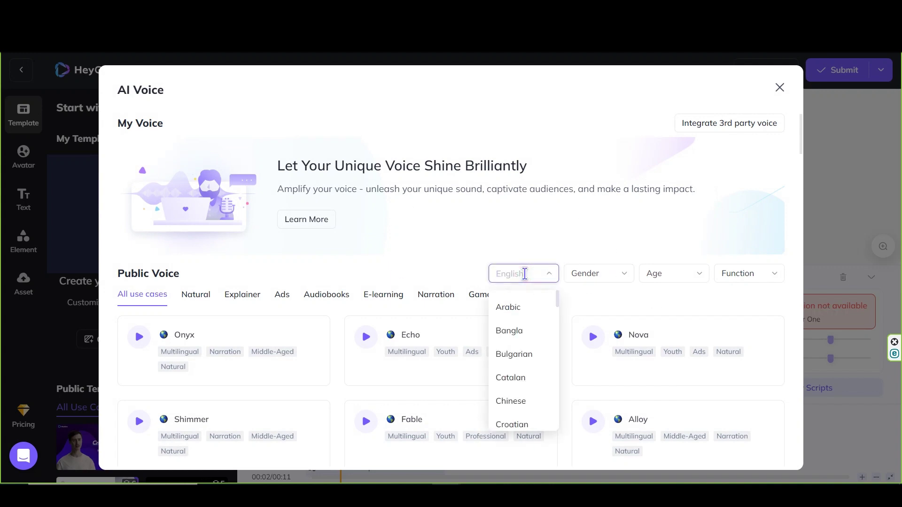
scroll(529, 324, "down", 1)
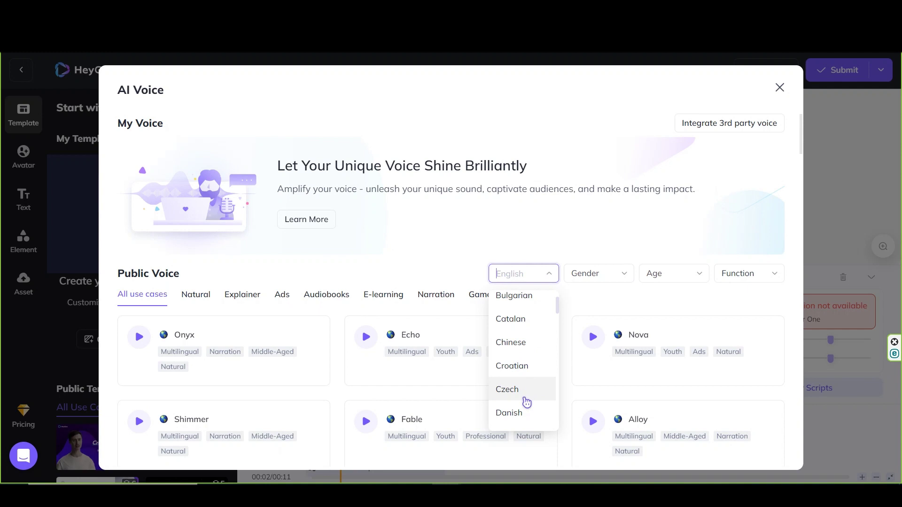
mouse_move(557, 306)
left_mouse_down()
mouse_move(558, 429)
mouse_move(554, 290)
left_mouse_up()
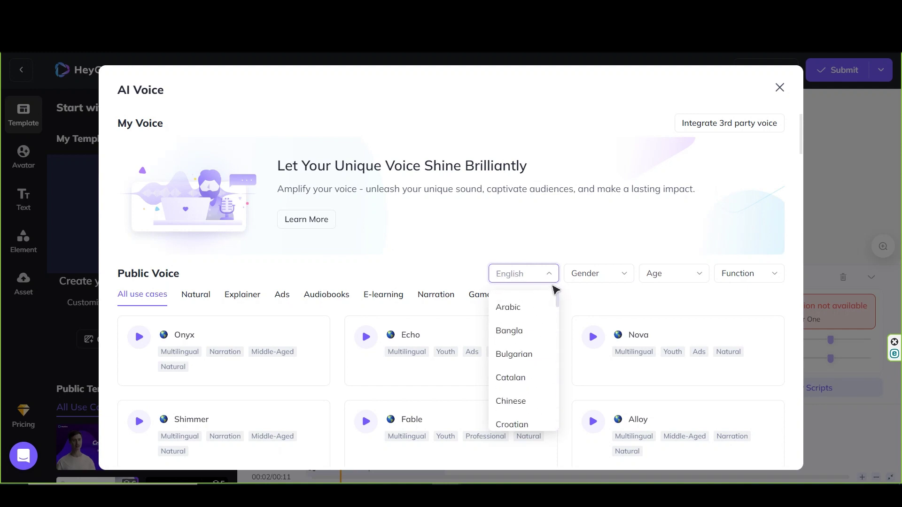
left_click(530, 316)
left_click(556, 274)
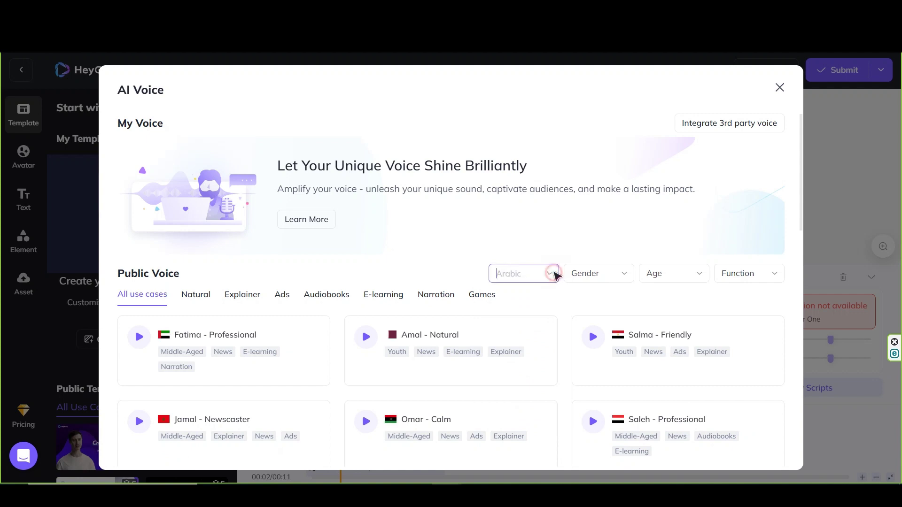
scroll(527, 373, "down", 1)
left_click(529, 342)
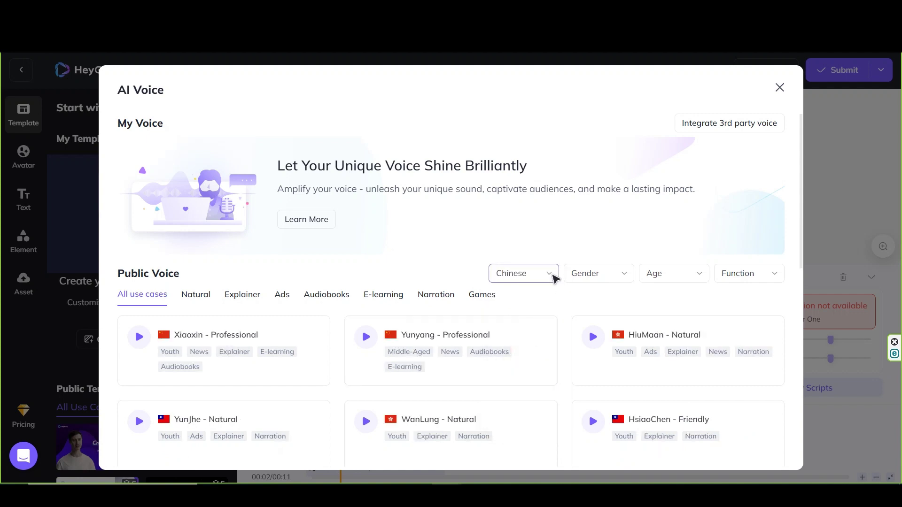
left_click(555, 276)
scroll(541, 373, "down", 2)
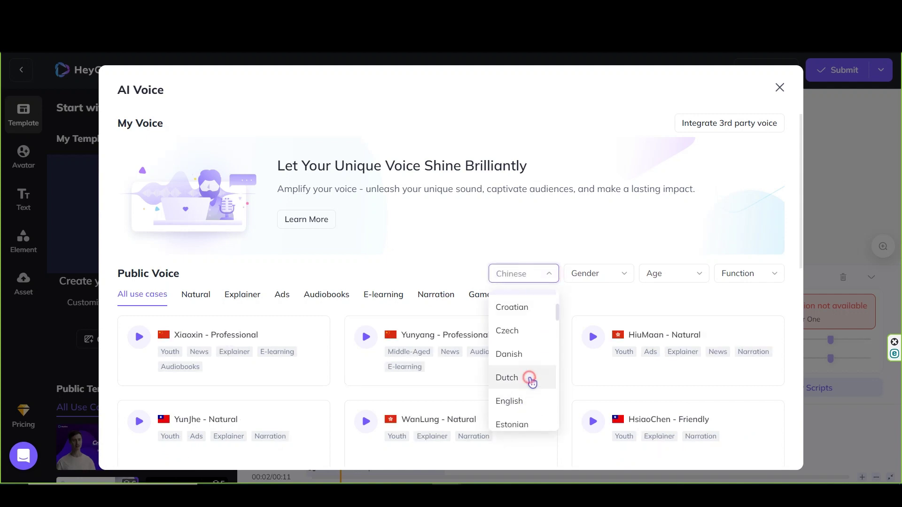
left_click(527, 378)
left_click(550, 273)
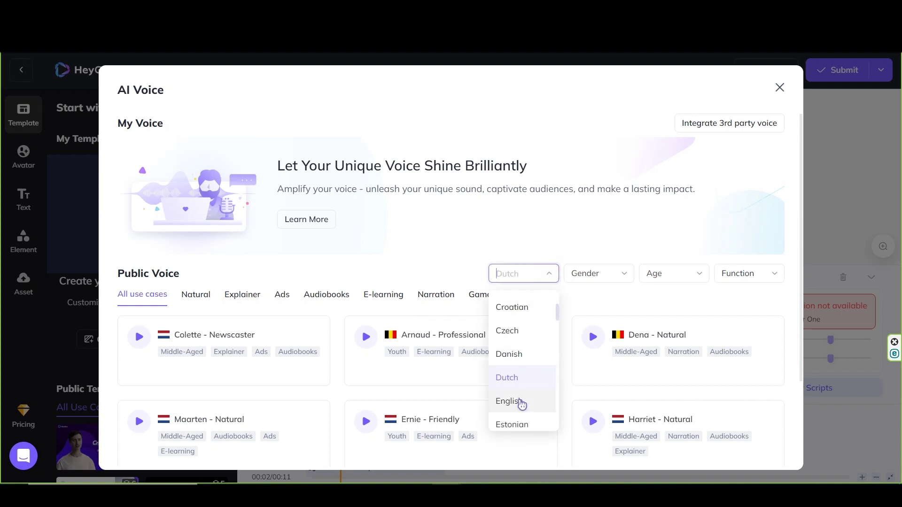
left_click(520, 402)
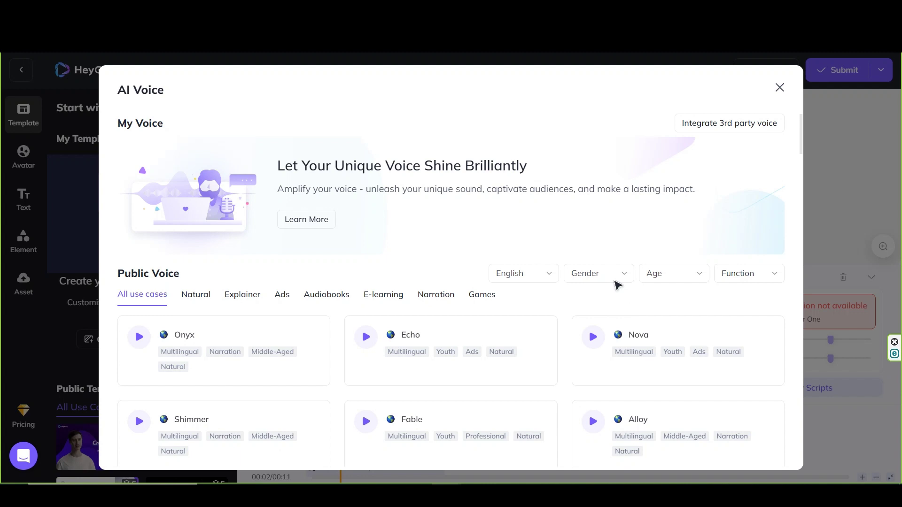
Step: Filter the voice list to male voices and look over the age options
left_click(616, 275)
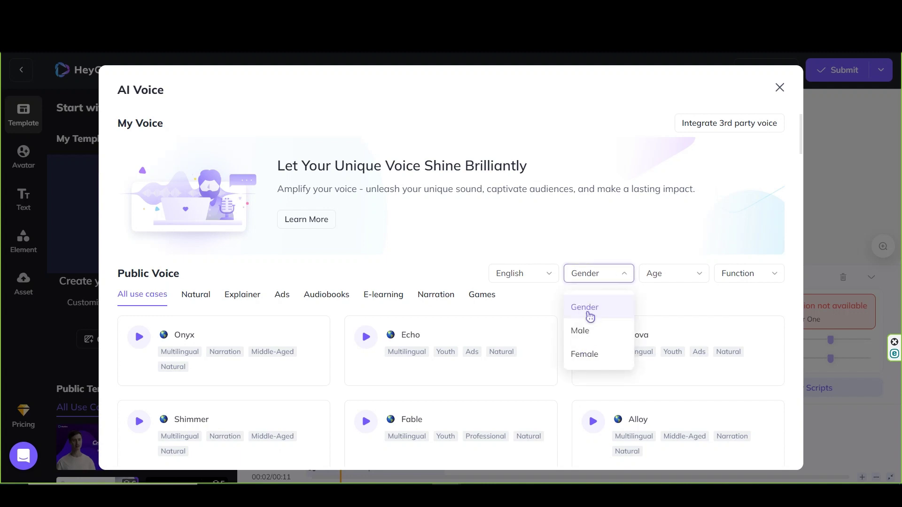
left_click(577, 332)
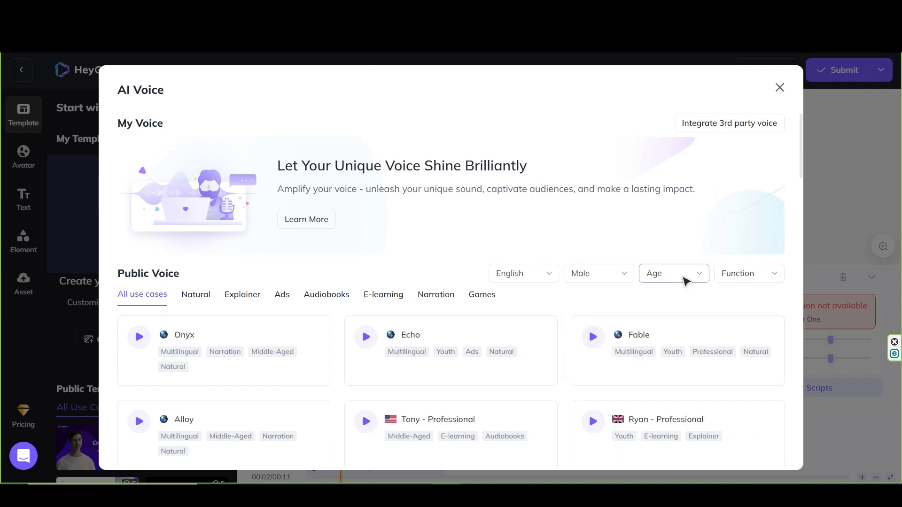
left_click(684, 279)
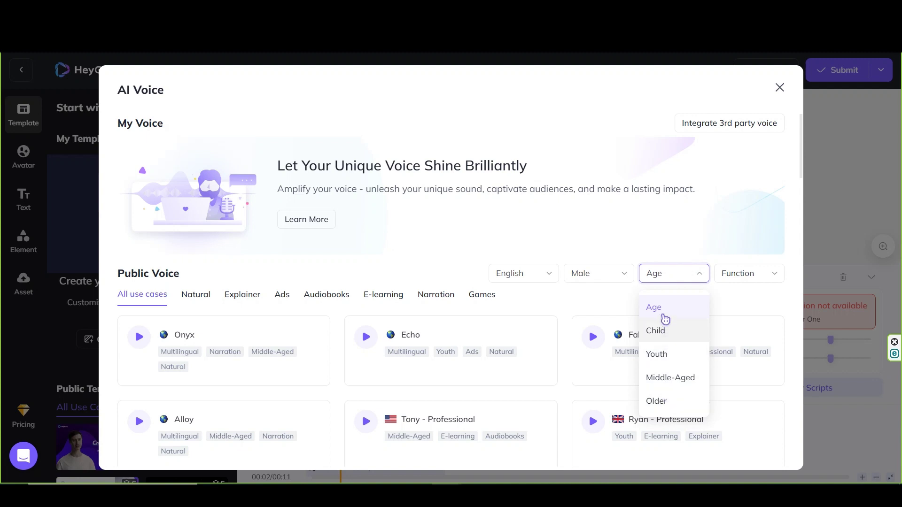
left_click(768, 296)
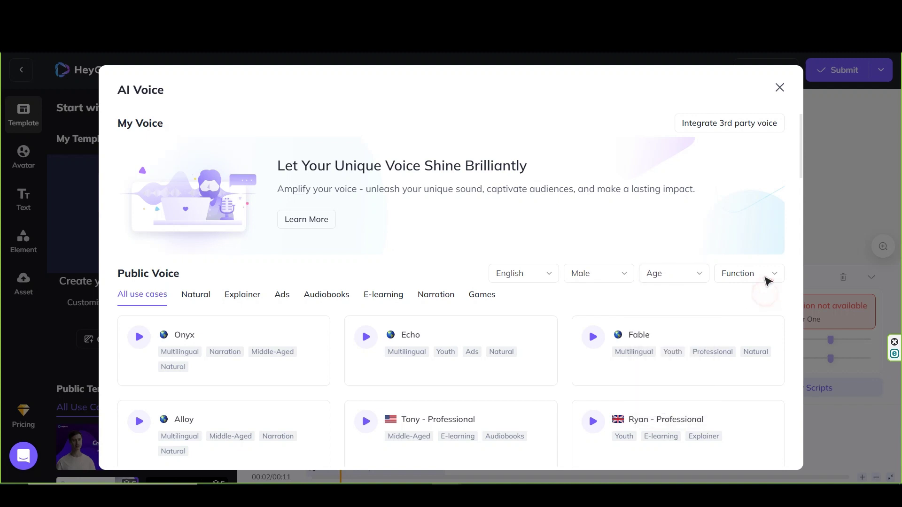
Step: Try the Adjustable Pitch function filter, then remove it and close the options
left_click(767, 279)
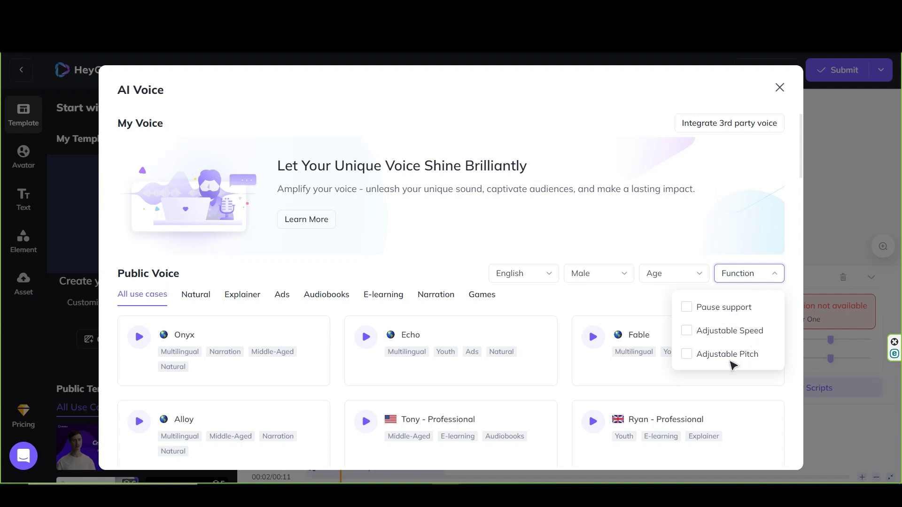
left_click(686, 353)
left_click(687, 354)
left_click(617, 307)
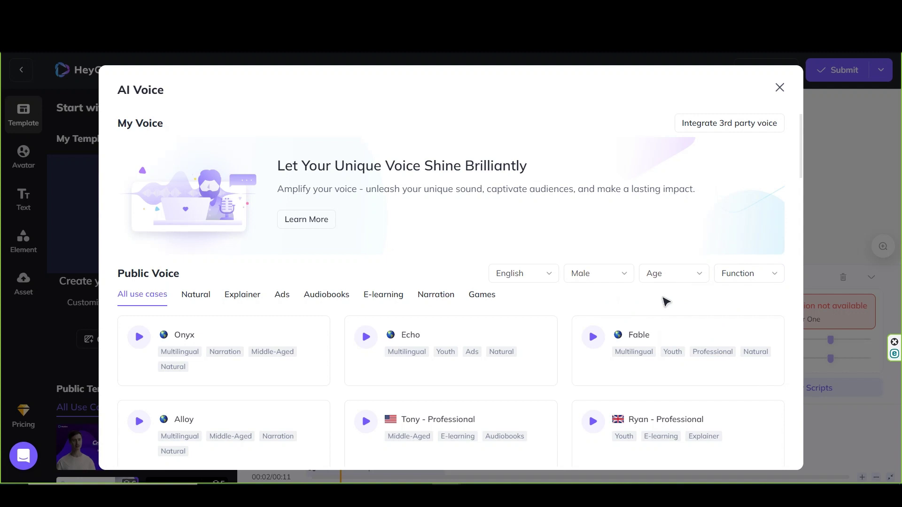
left_click(240, 301)
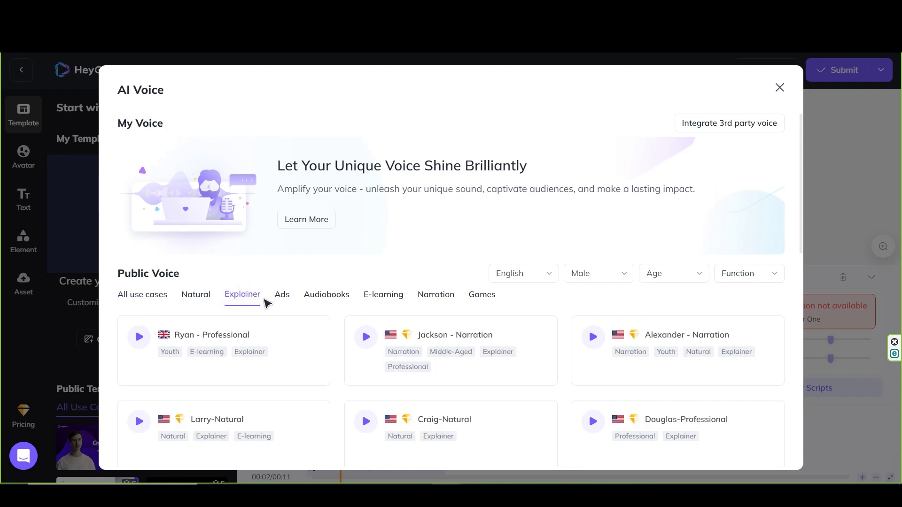
left_click(342, 308)
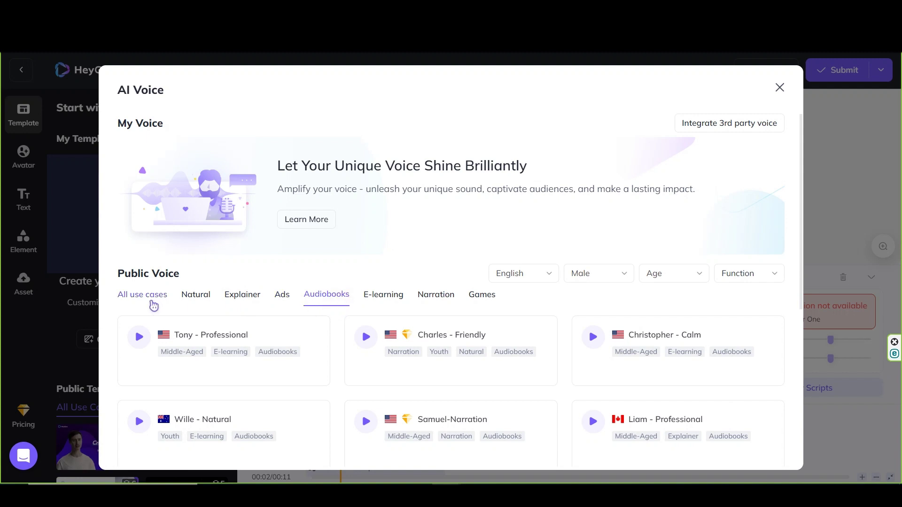
left_click(154, 304)
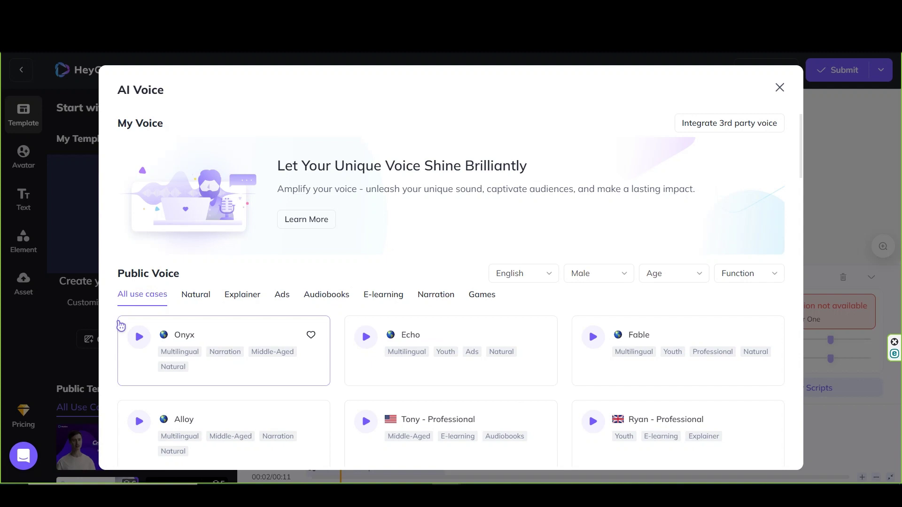
scroll(116, 325, "down", 1)
scroll(116, 325, "down", 1)
scroll(118, 303, "down", 1)
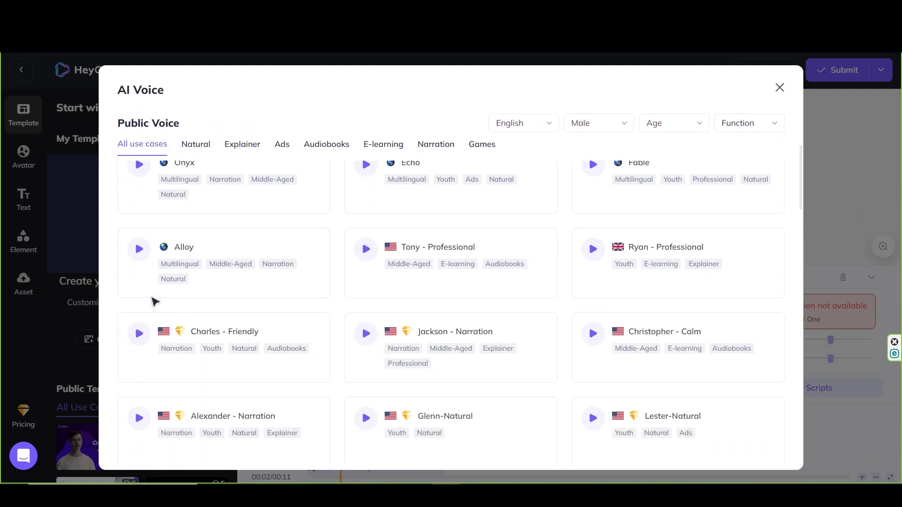
scroll(153, 298, "up", 3)
Step: Preview the Echo, Lucas - Natural and Antoni - Friendly voices
left_click(368, 224)
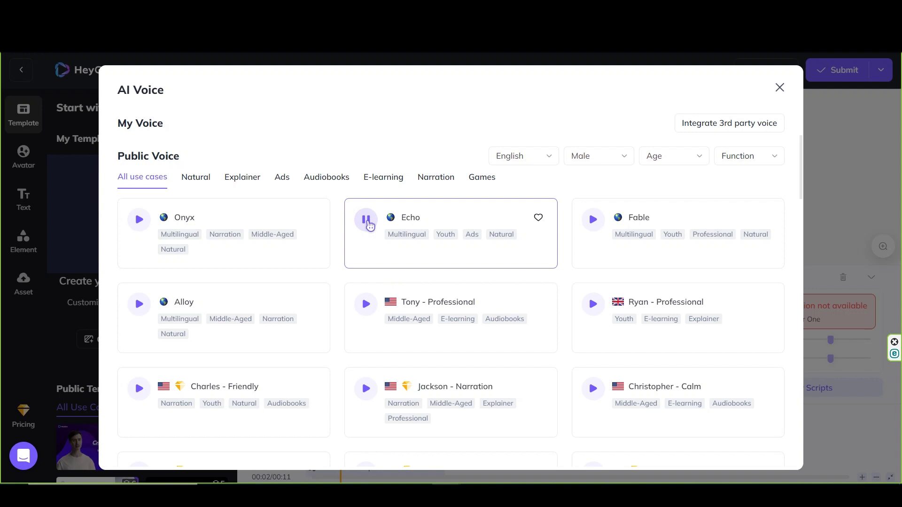
scroll(368, 225, "down", 2)
scroll(367, 225, "down", 2)
scroll(367, 224, "down", 3)
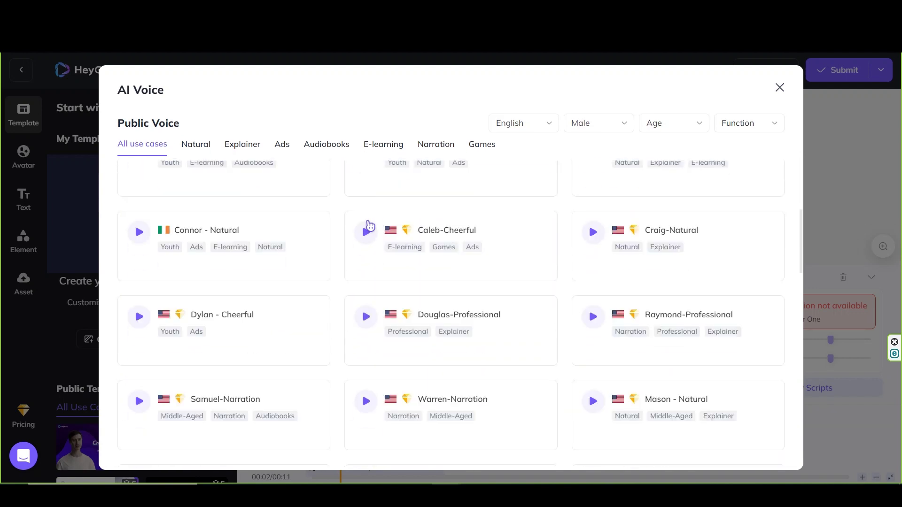
mouse_move(224, 329)
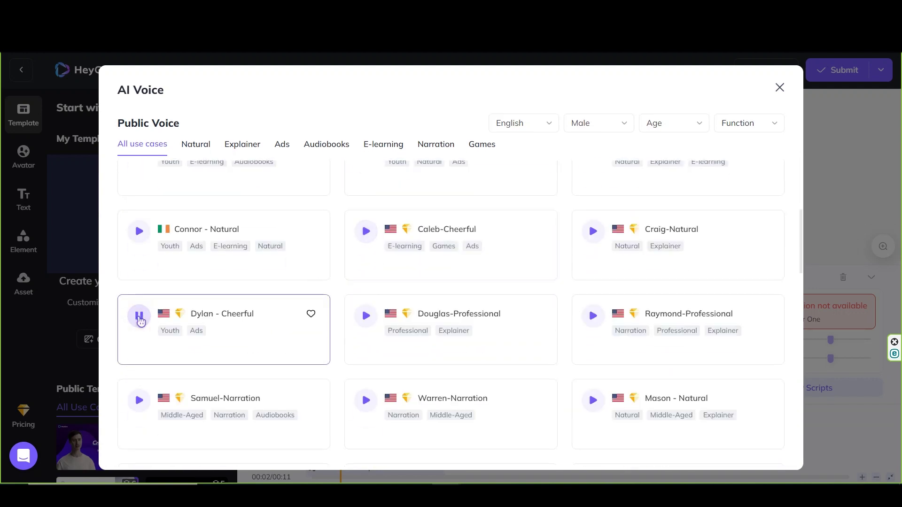
scroll(140, 321, "down", 1)
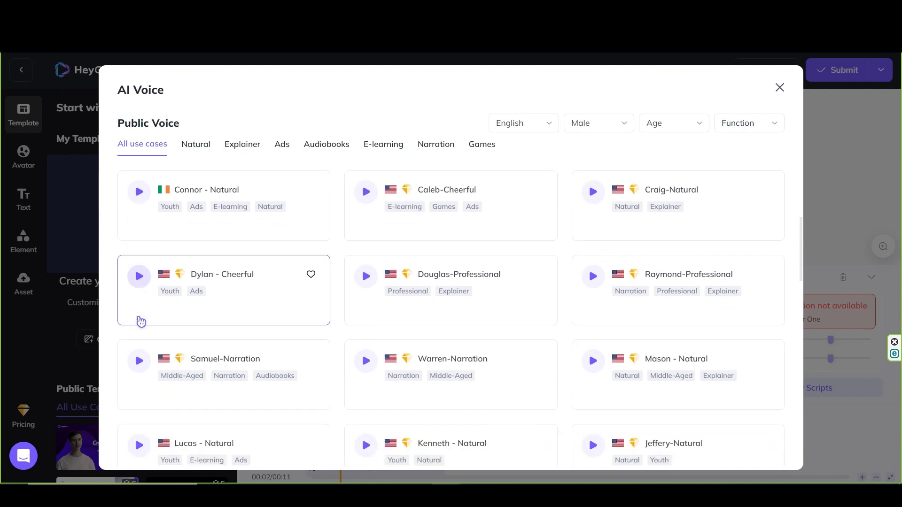
scroll(140, 319, "down", 3)
scroll(140, 319, "down", 2)
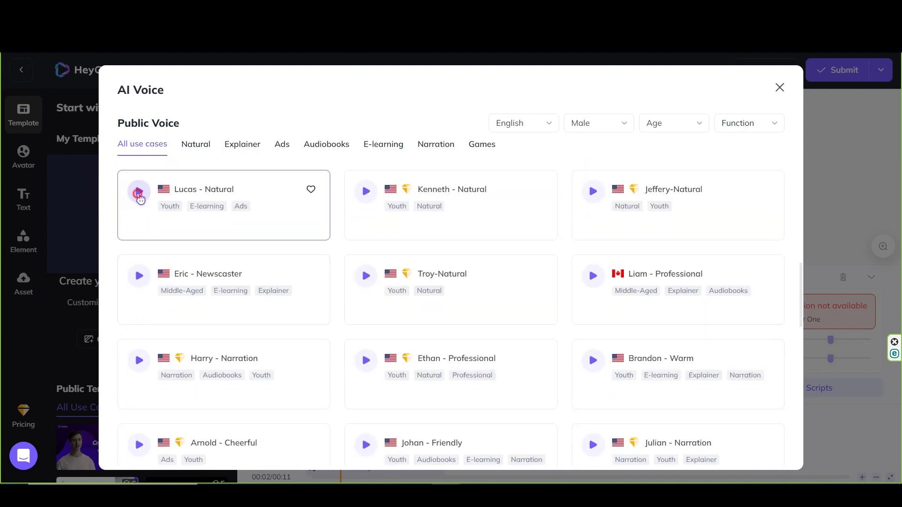
left_click(138, 192)
scroll(560, 367, "down", 3)
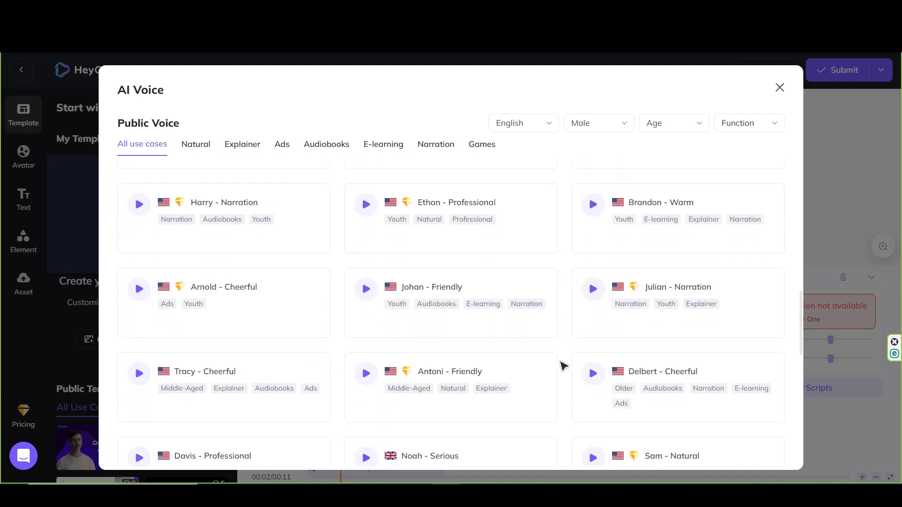
left_click(364, 356)
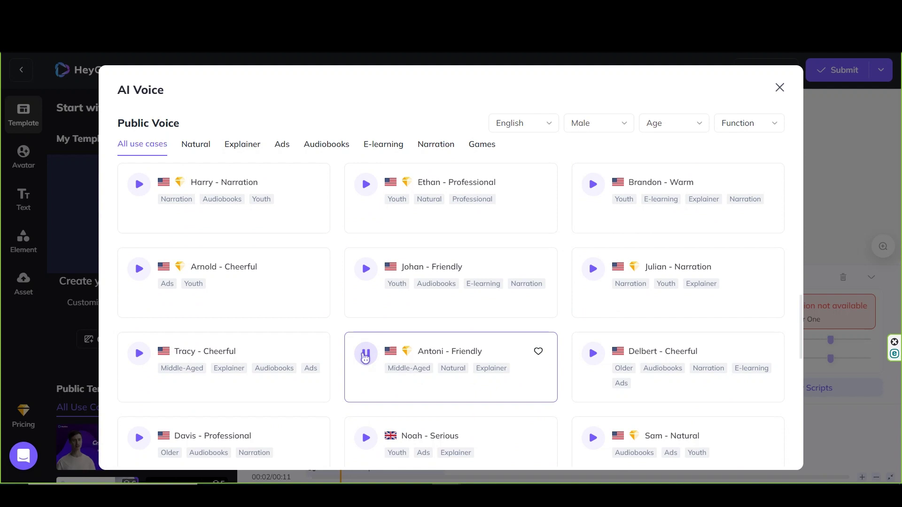
scroll(427, 365, "up", 1)
scroll(427, 364, "up", 2)
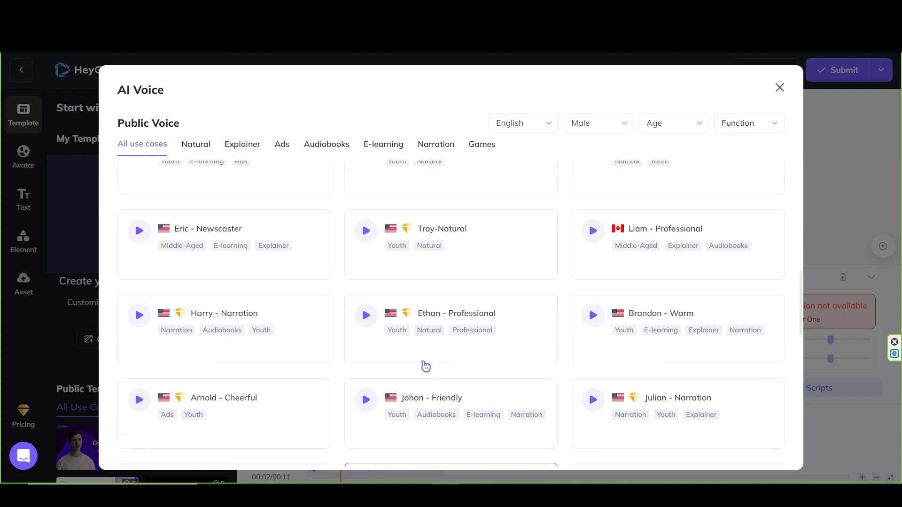
scroll(427, 365, "up", 2)
scroll(425, 366, "up", 2)
scroll(425, 366, "up", 2)
scroll(426, 366, "up", 2)
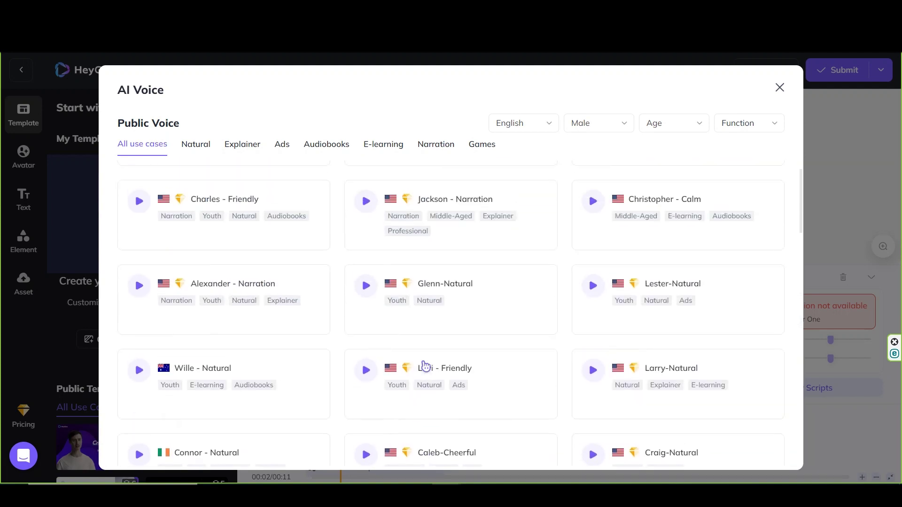
scroll(426, 365, "up", 2)
scroll(426, 366, "up", 3)
mouse_move(452, 351)
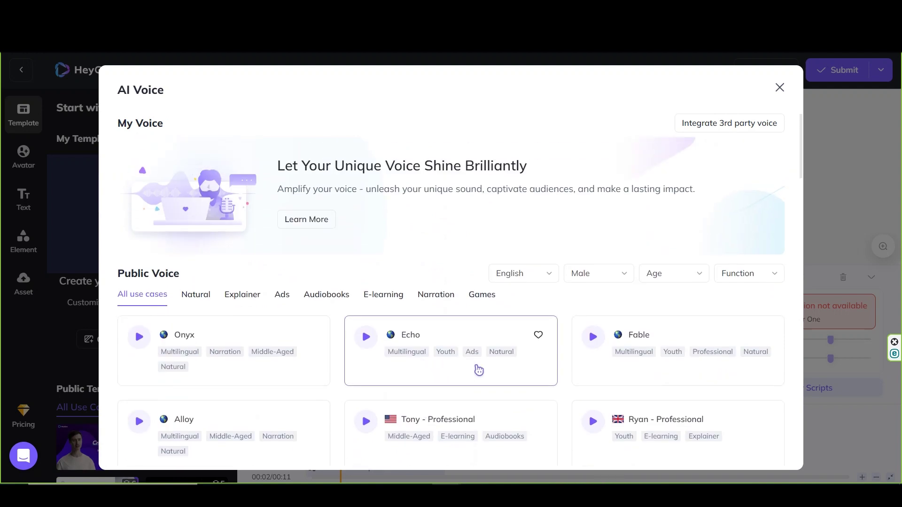
Step: Choose Echo as the avatar's voice and keep its speech speed at 1.1x
left_click(459, 366)
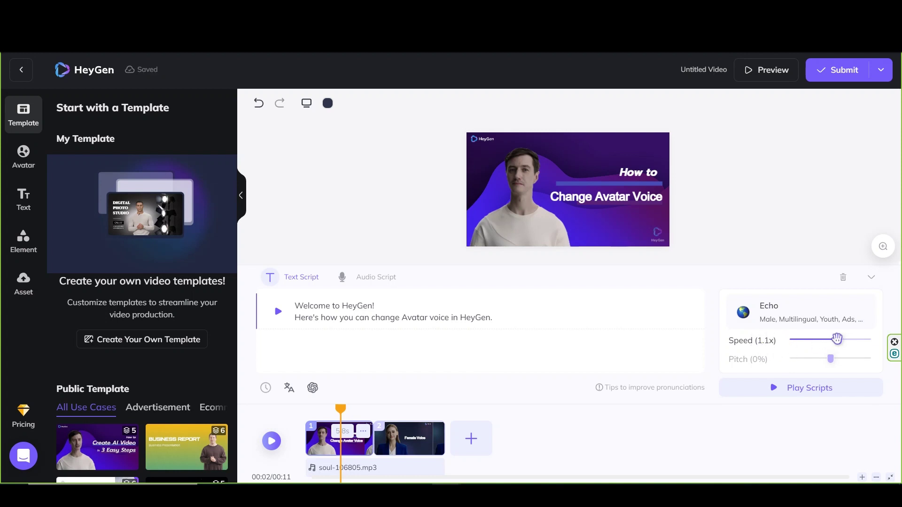
left_click_drag(836, 340, 840, 339)
left_click(769, 309)
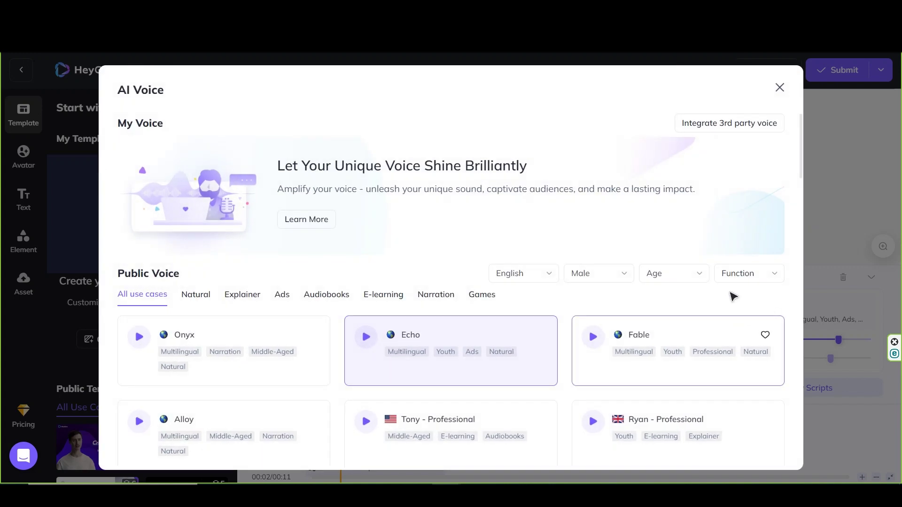
left_click(739, 276)
left_click(687, 354)
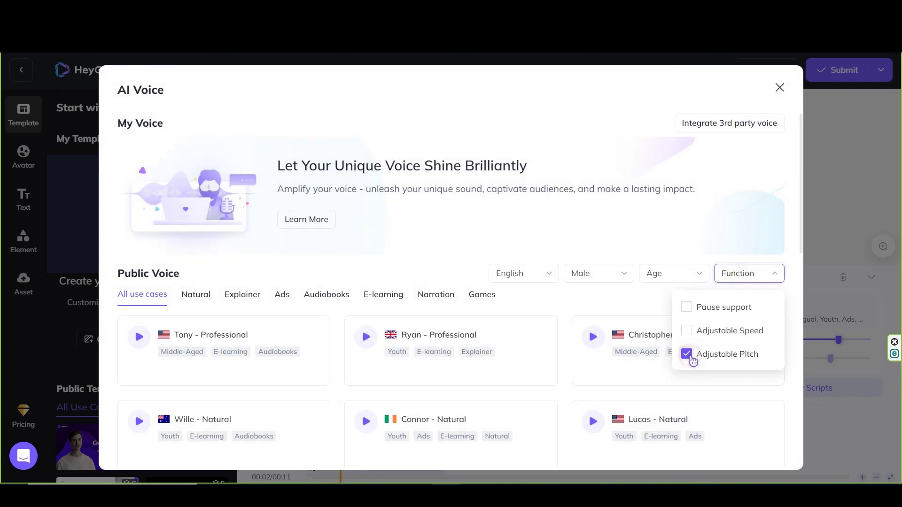
left_click(689, 332)
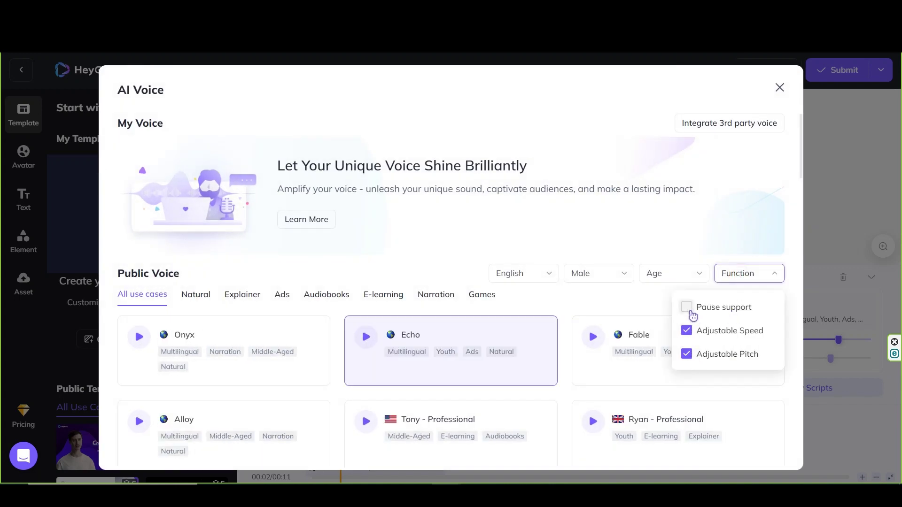
left_click(688, 309)
left_click(692, 311)
left_click(778, 88)
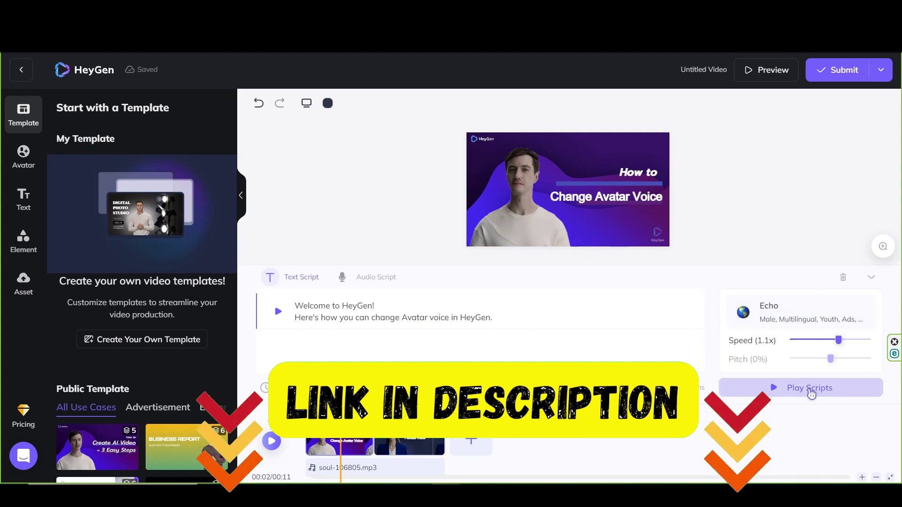
Step: Play the scene's script in the Echo voice at 1.1x speed
left_click(795, 393)
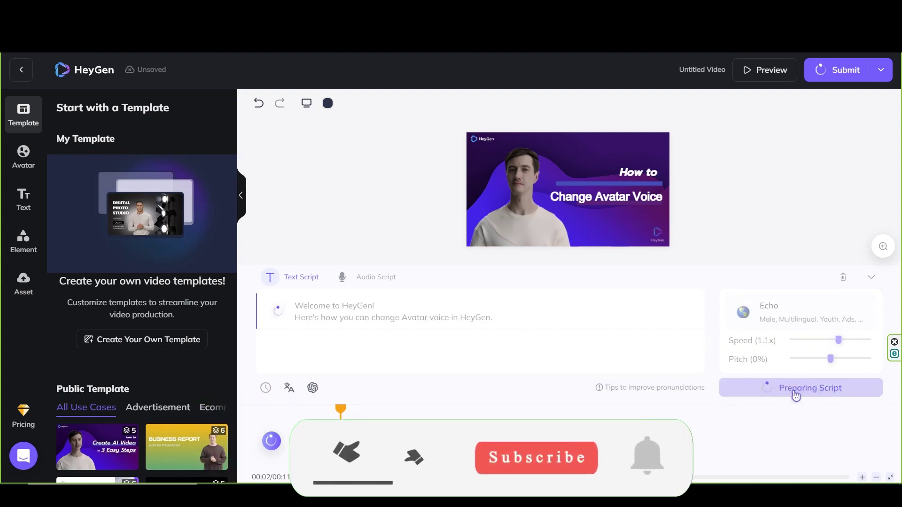